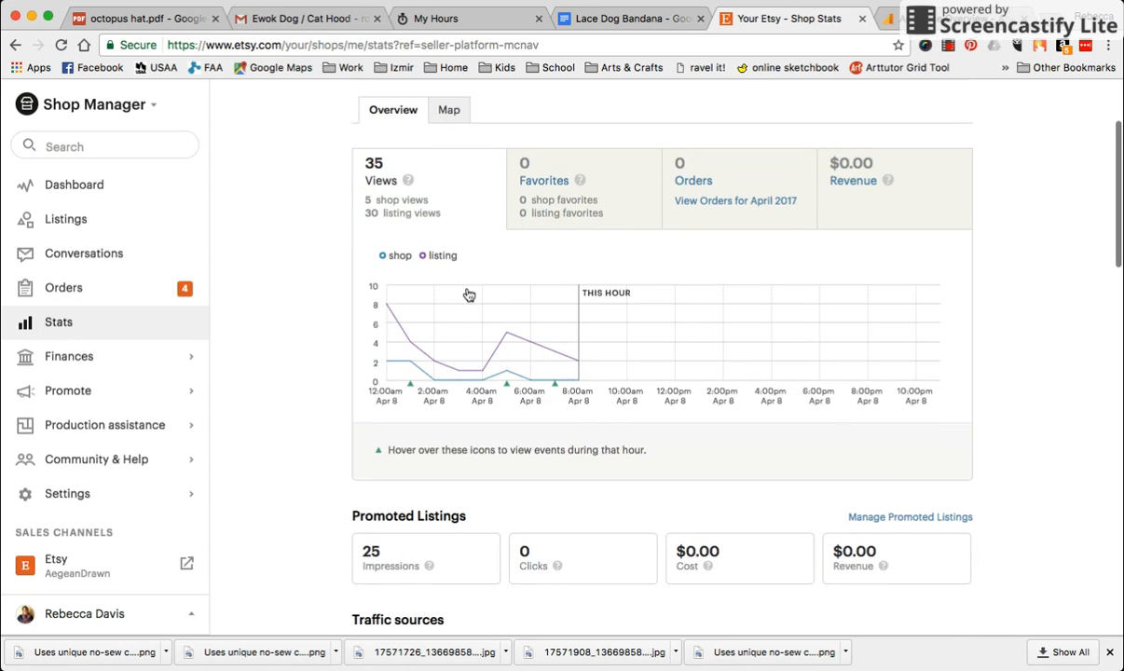
Review the Etsy shop's traffic sources and top keywords, and highlight the search term "wedding dog collar"
scroll(466, 444, "down", 5)
scroll(467, 443, "down", 5)
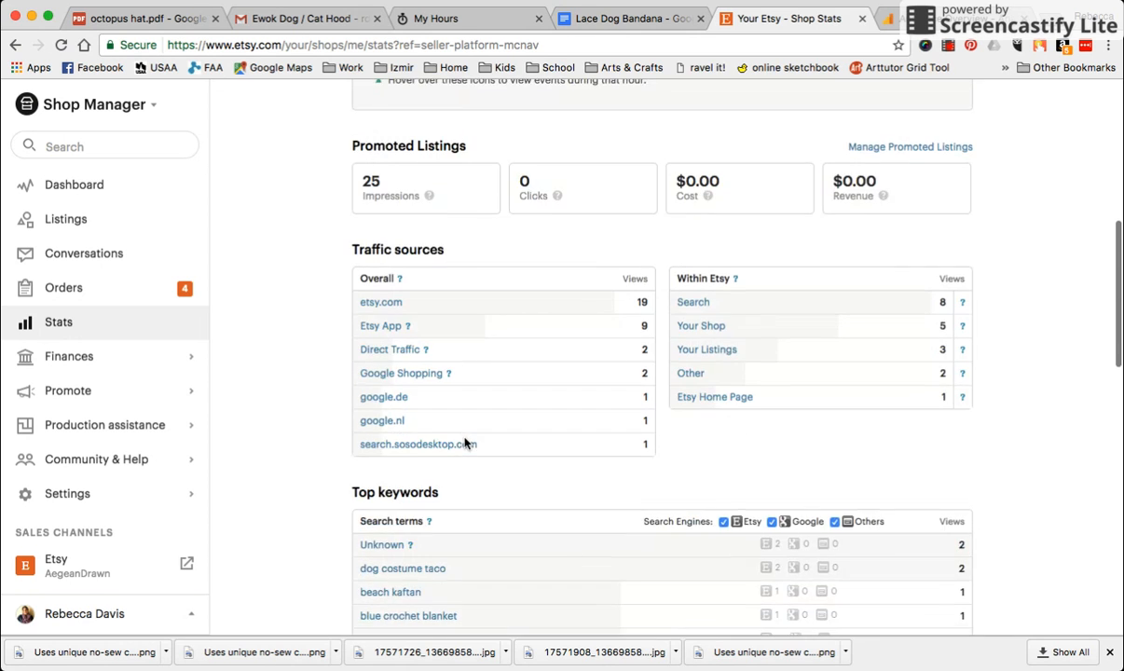
left_click_drag(424, 369, 427, 397)
scroll(434, 373, "down", 2)
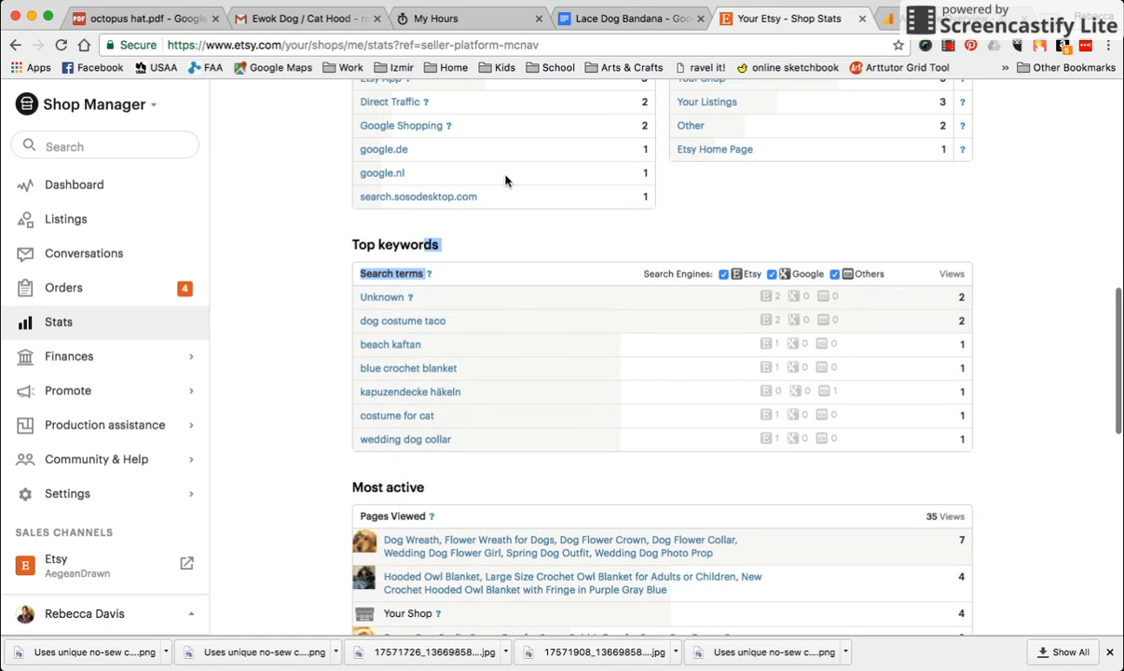
scroll(534, 344, "down", 1)
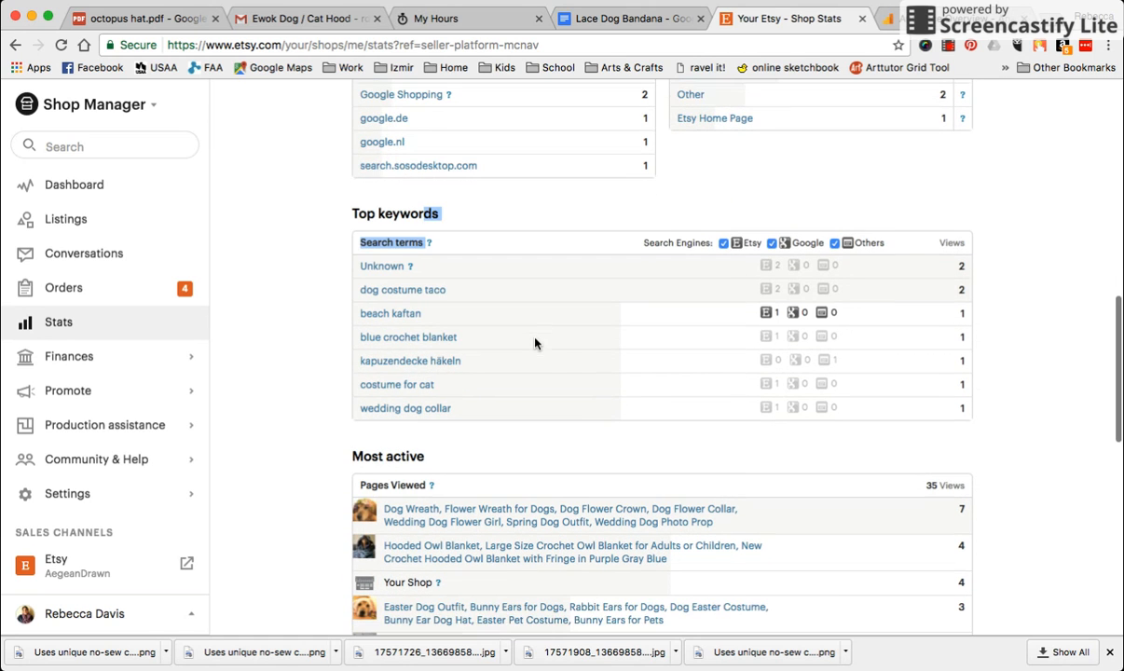
scroll(433, 347, "down", 2)
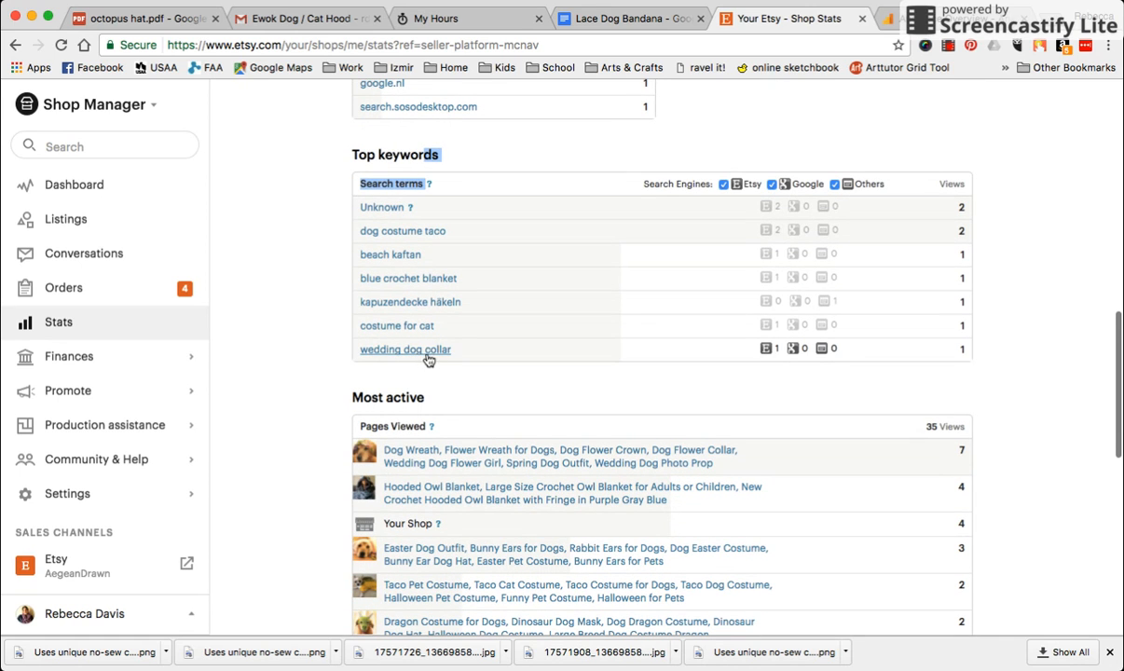
left_click(357, 355)
mouse_move(357, 354)
left_mouse_down()
mouse_move(467, 355)
mouse_move(355, 354)
left_mouse_up()
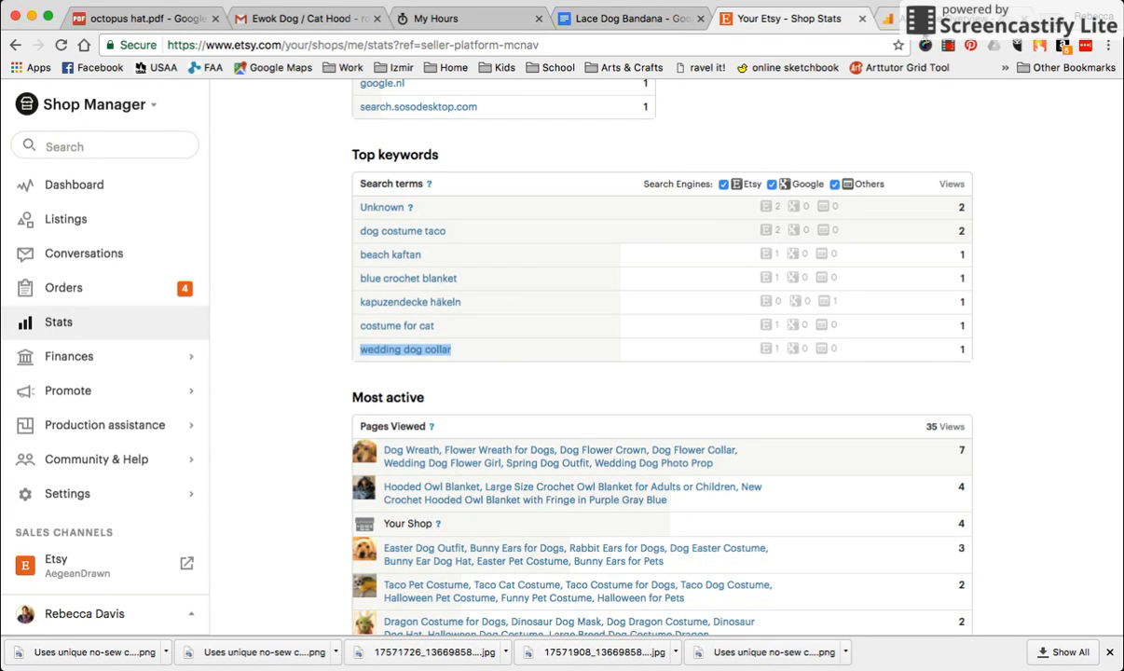
Switch to Google Analytics, search the reports for "all" and open the All Pages report under Behavior, Site Content
key("ctrl+Tab")
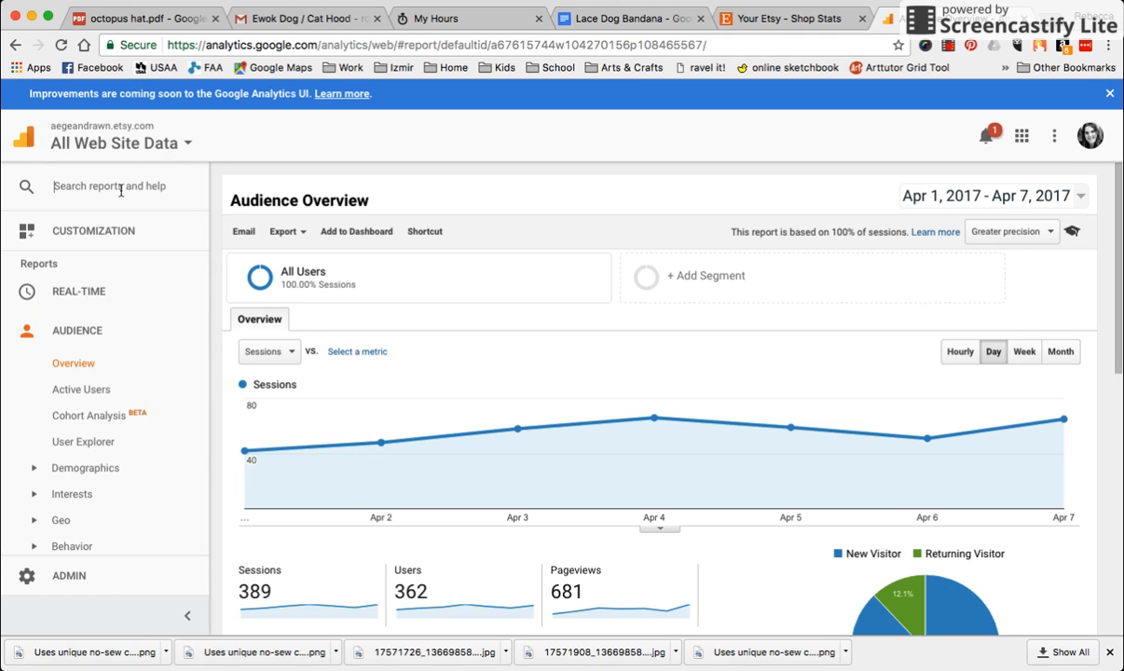
type("all")
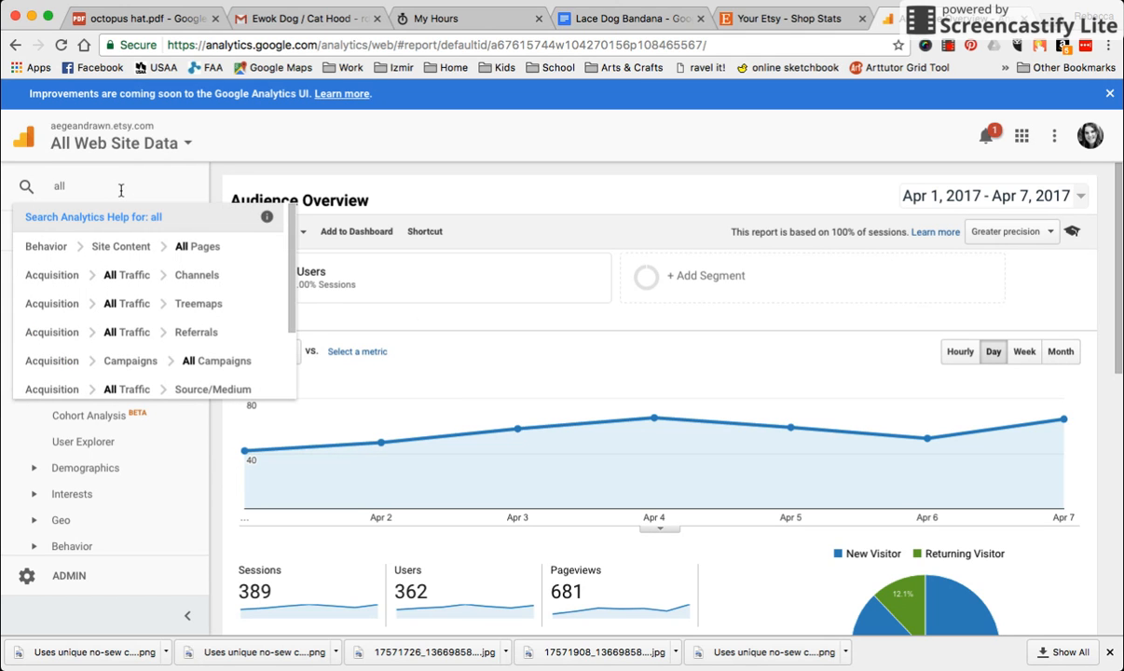
left_click(82, 257)
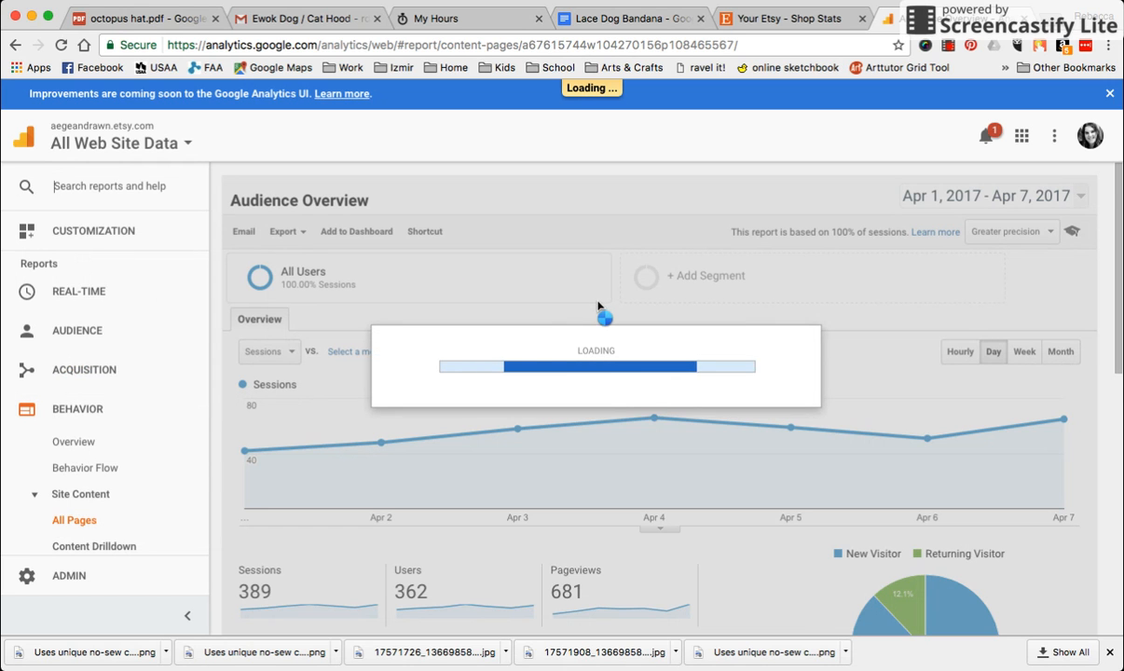
Examine the listing URLs and pageviews in the Pages table, including rows 11 to 20
scroll(597, 307, "down", 6)
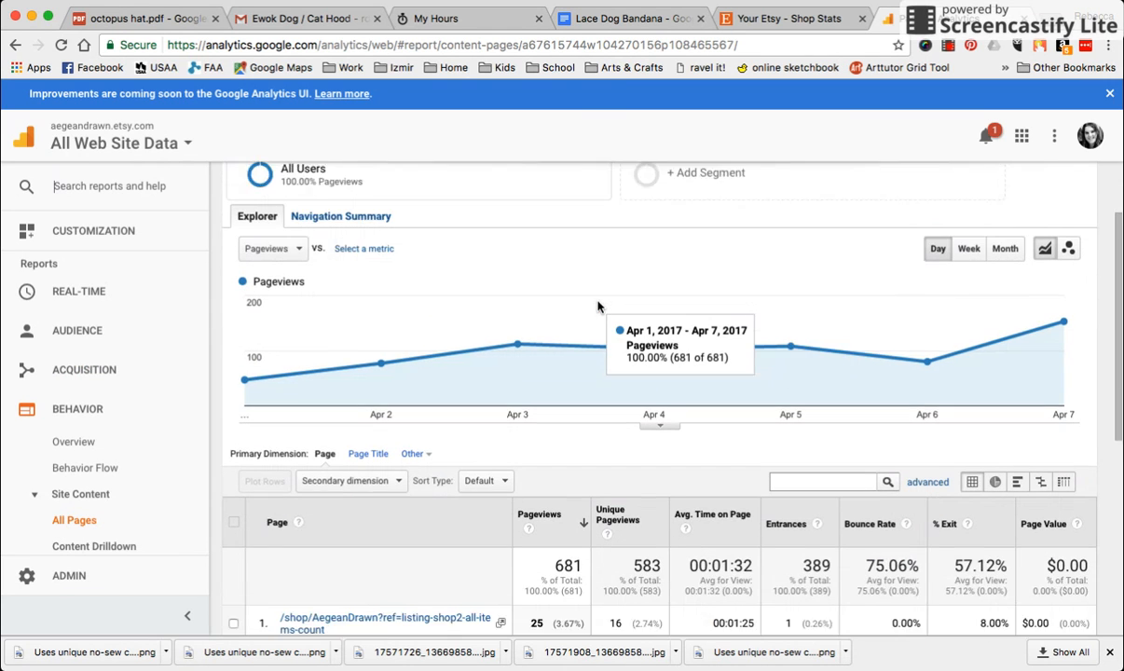
scroll(597, 307, "down", 4)
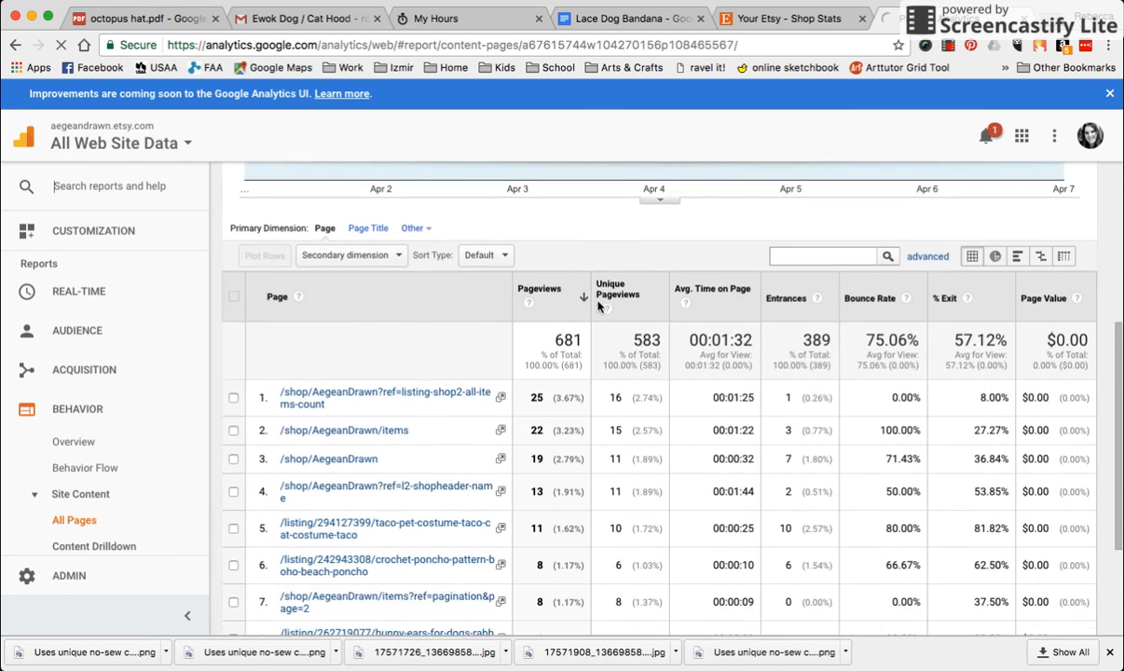
scroll(598, 306, "up", 10)
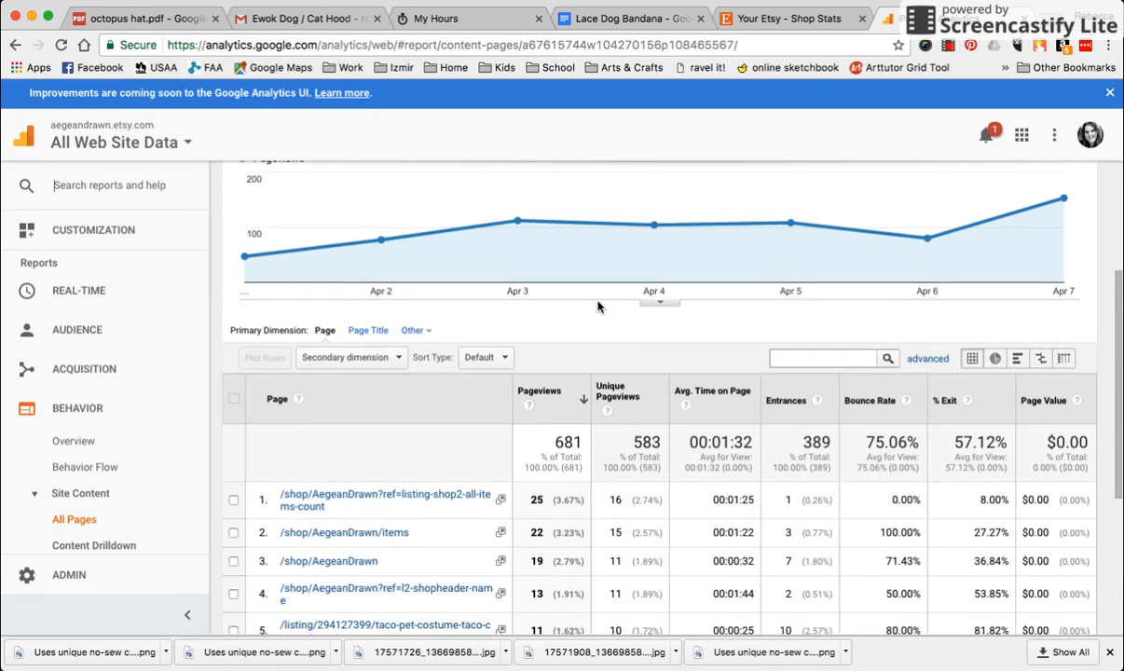
scroll(598, 307, "down", 4)
scroll(598, 307, "down", 4)
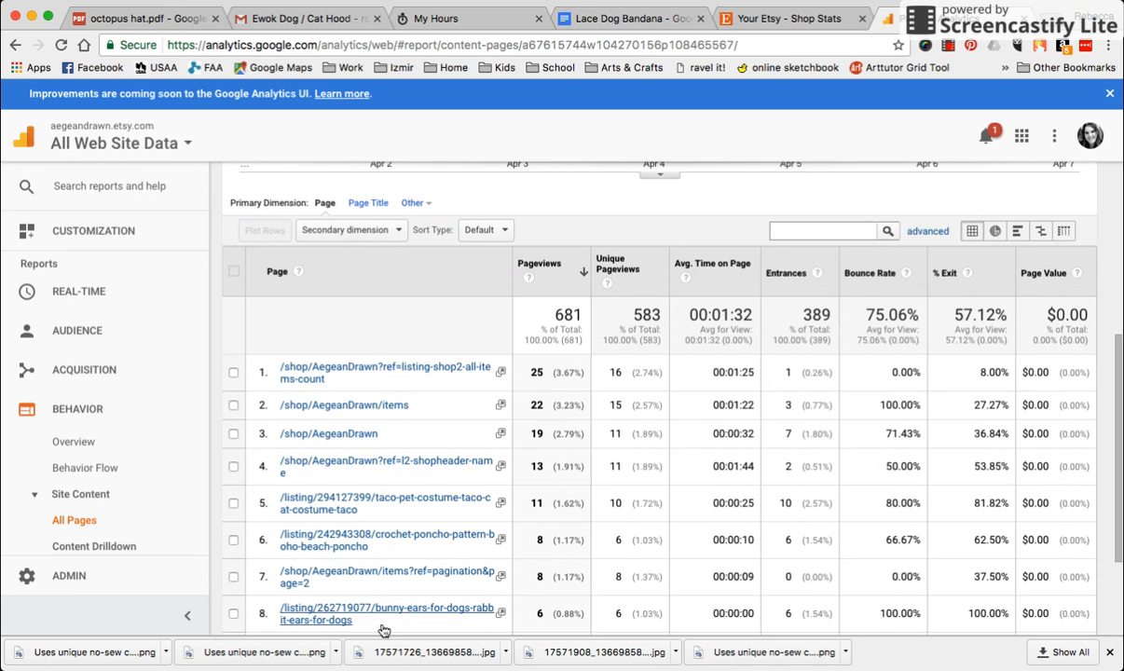
scroll(502, 503, "down", 3)
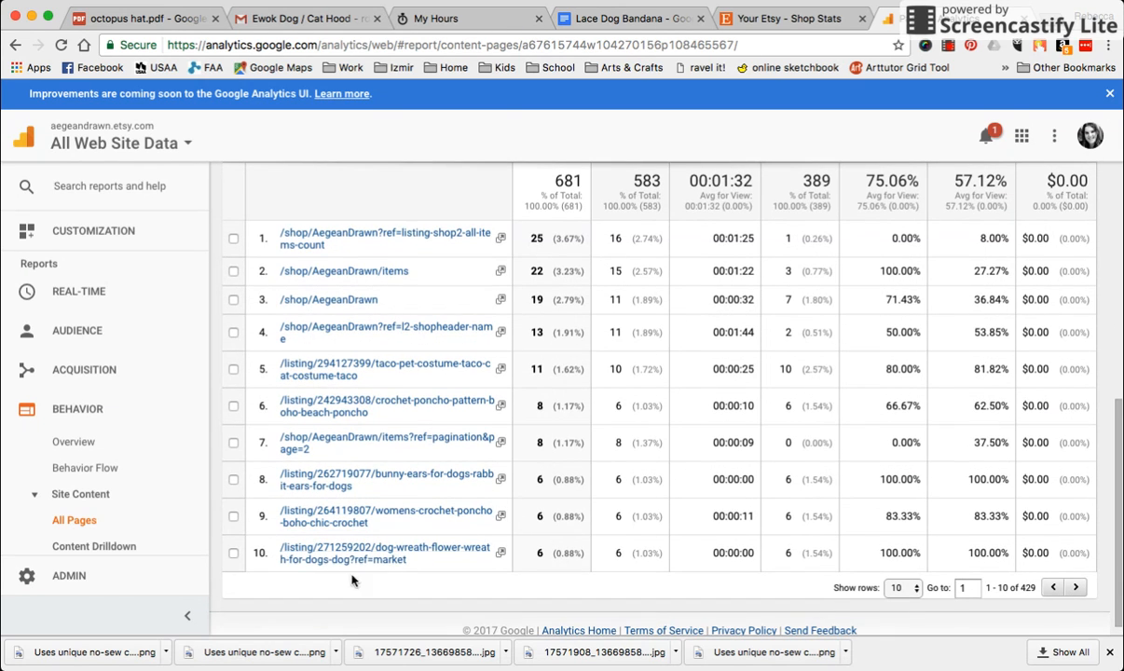
scroll(402, 350, "up", 2)
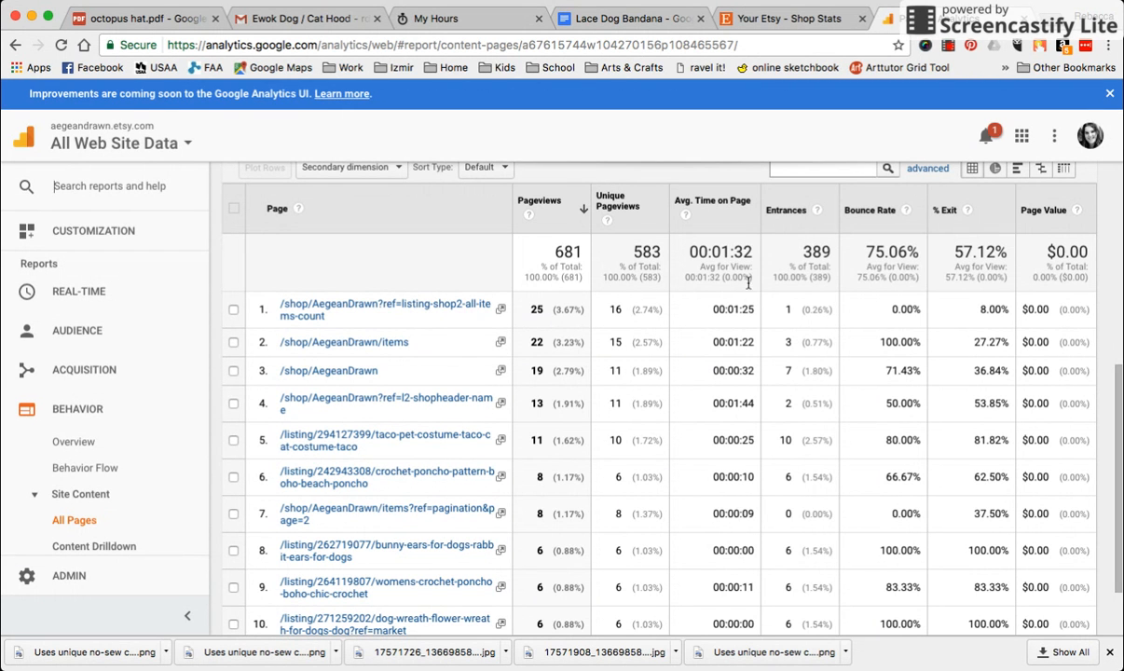
scroll(736, 298, "down", 2)
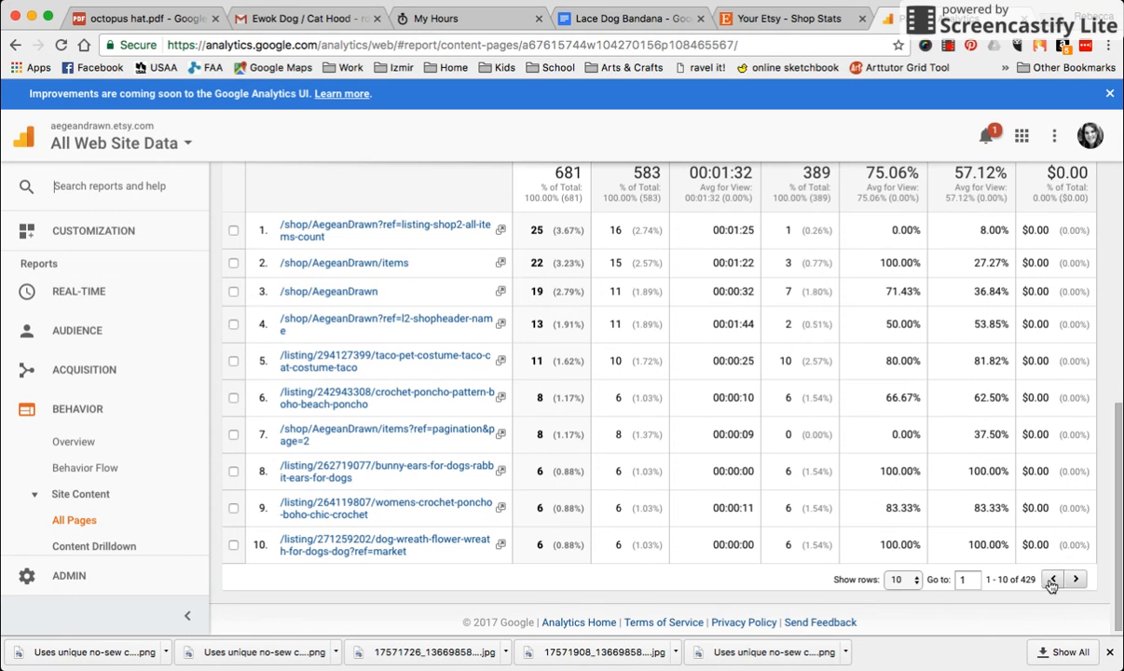
left_click(1079, 580)
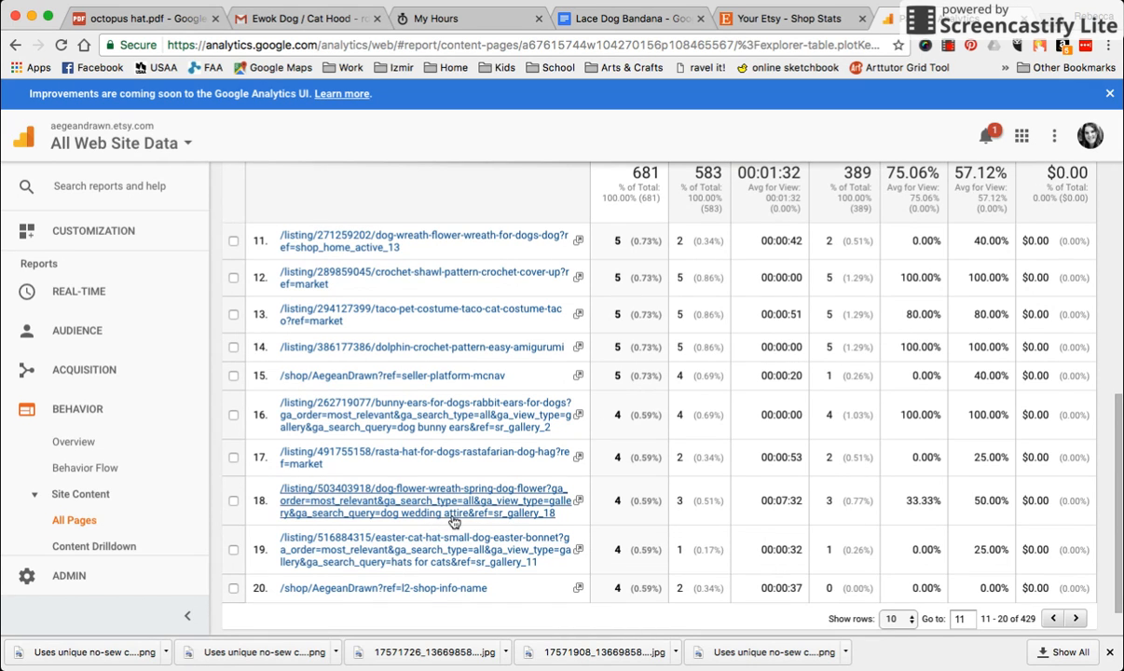
Set the Pages report's date range to Jan 1, 2017 - Apr 7, 2017 and apply it
scroll(453, 523, "up", 2)
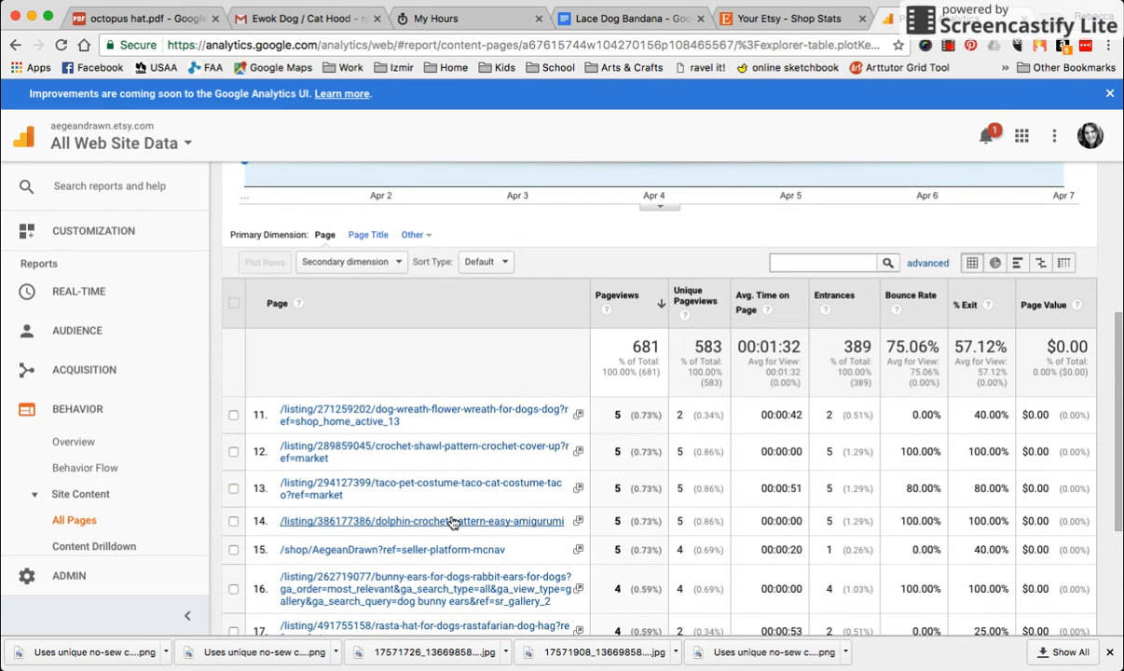
scroll(453, 523, "up", 3)
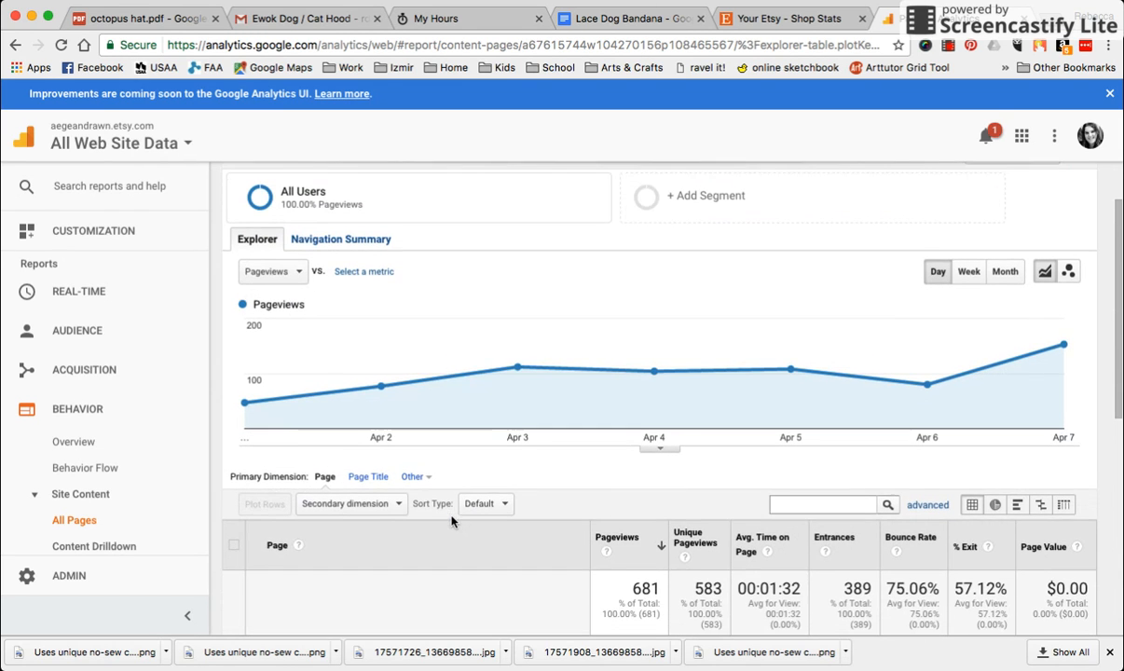
scroll(453, 523, "up", 1)
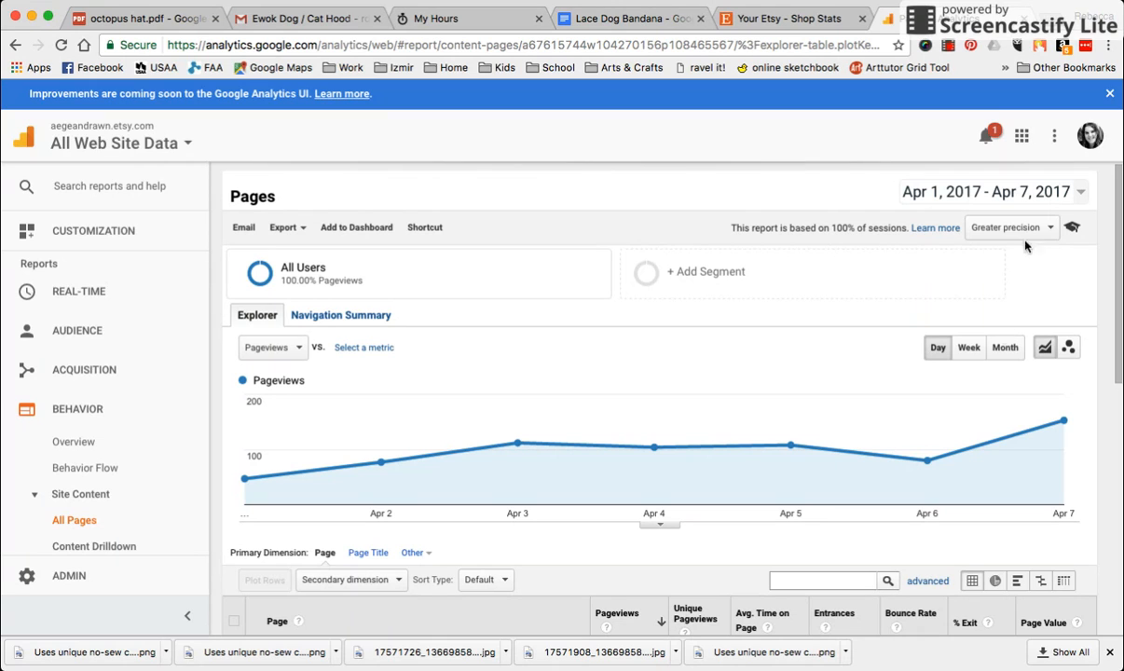
left_click(944, 202)
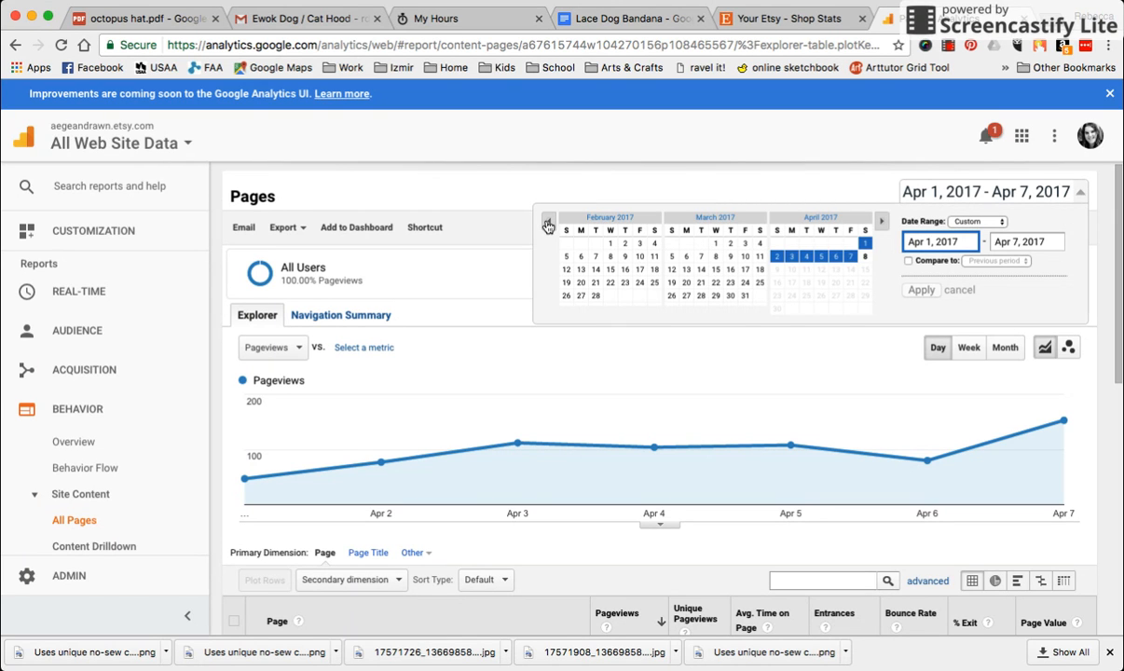
left_click(548, 222)
left_click(565, 242)
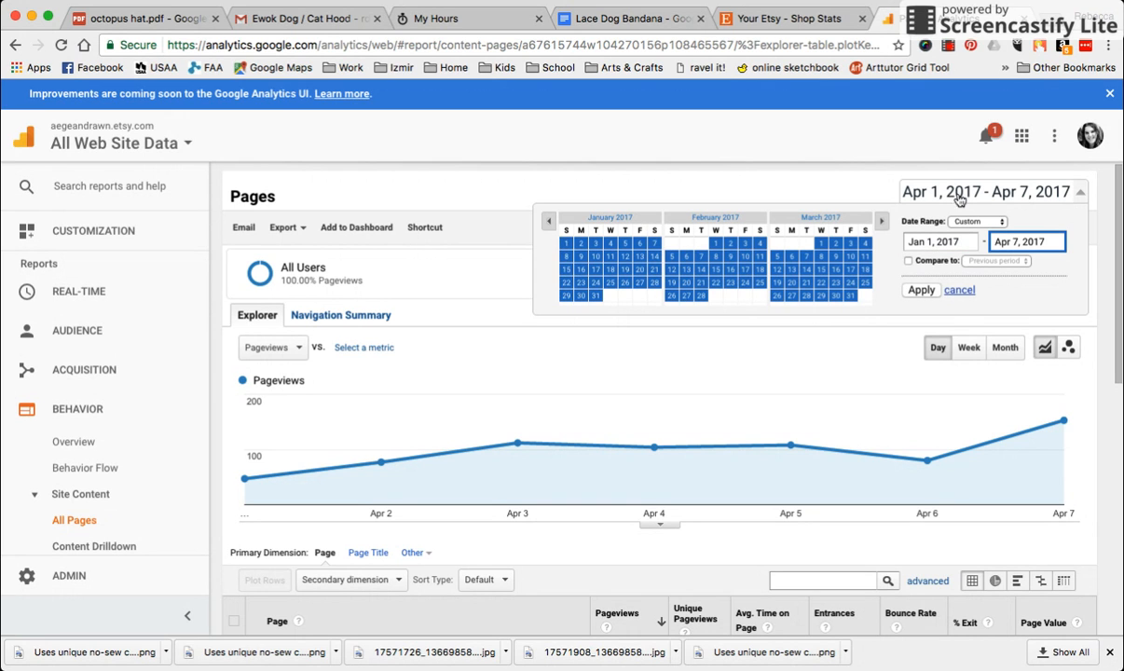
left_click(882, 227)
left_click(882, 228)
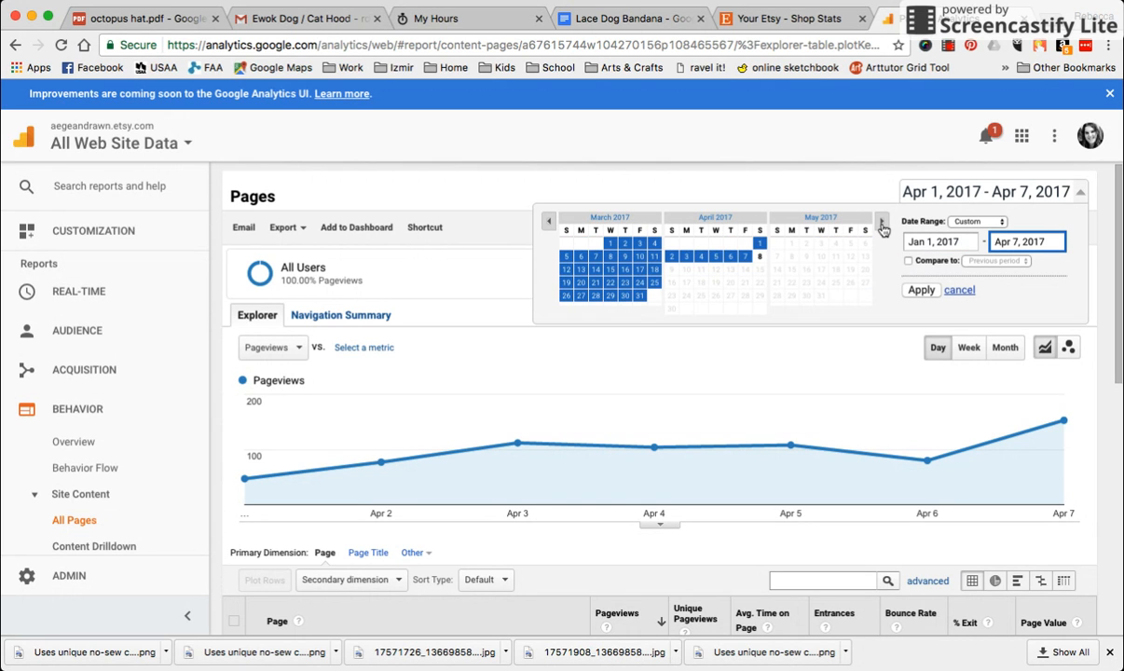
left_click(748, 264)
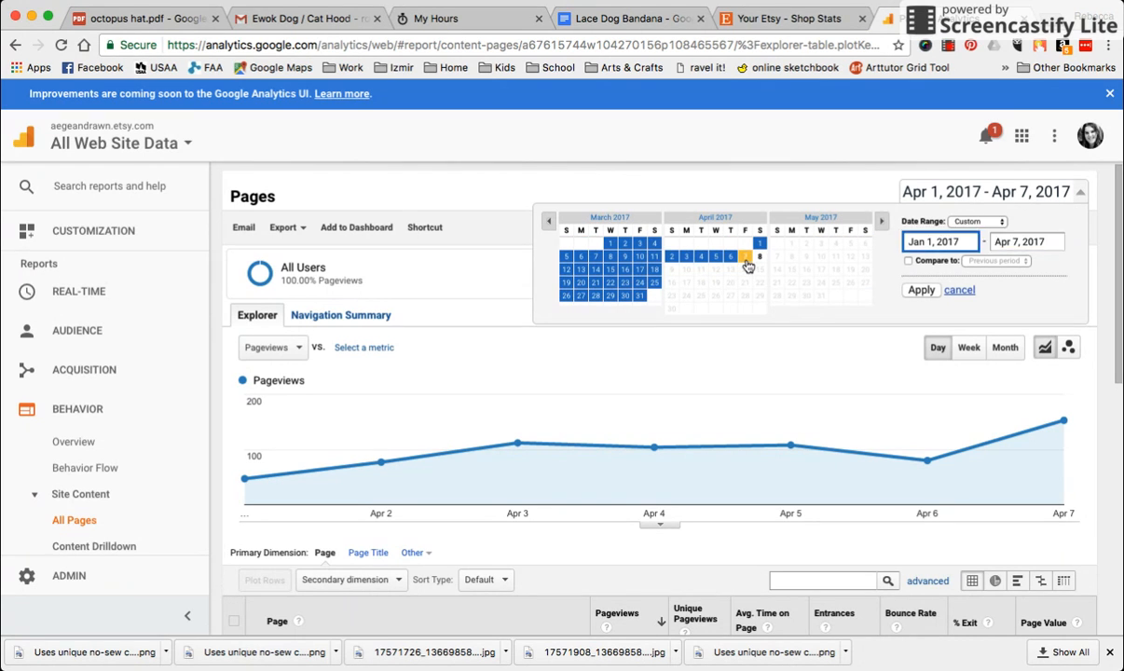
left_click(923, 290)
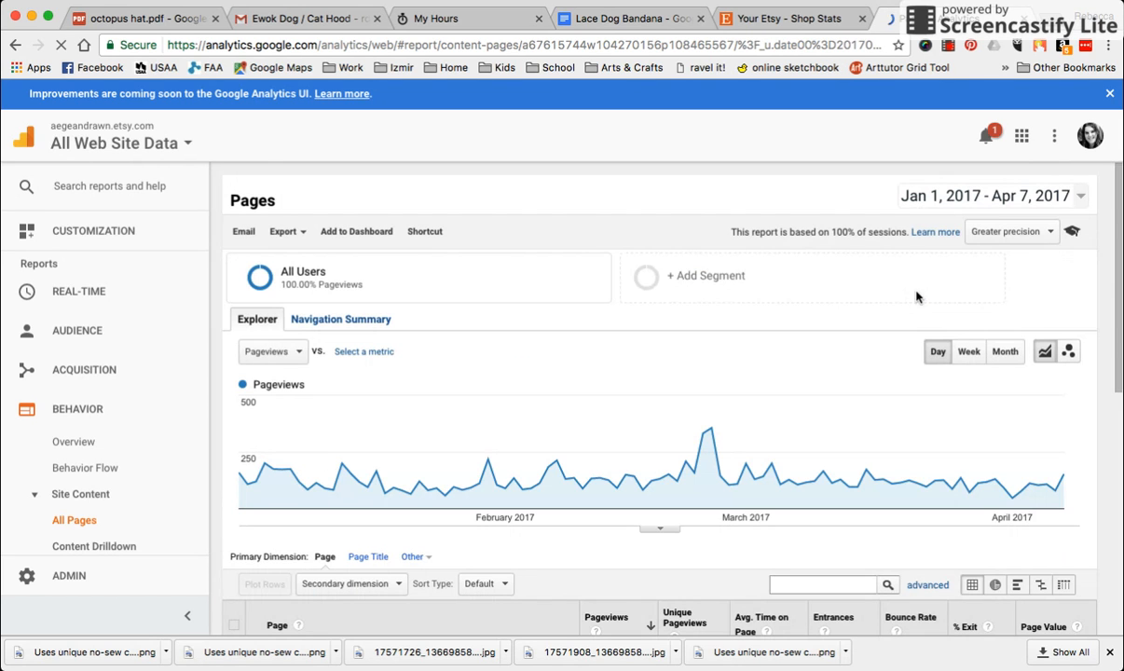
Filter the Pages table by "query=easter"
scroll(918, 299, "down", 5)
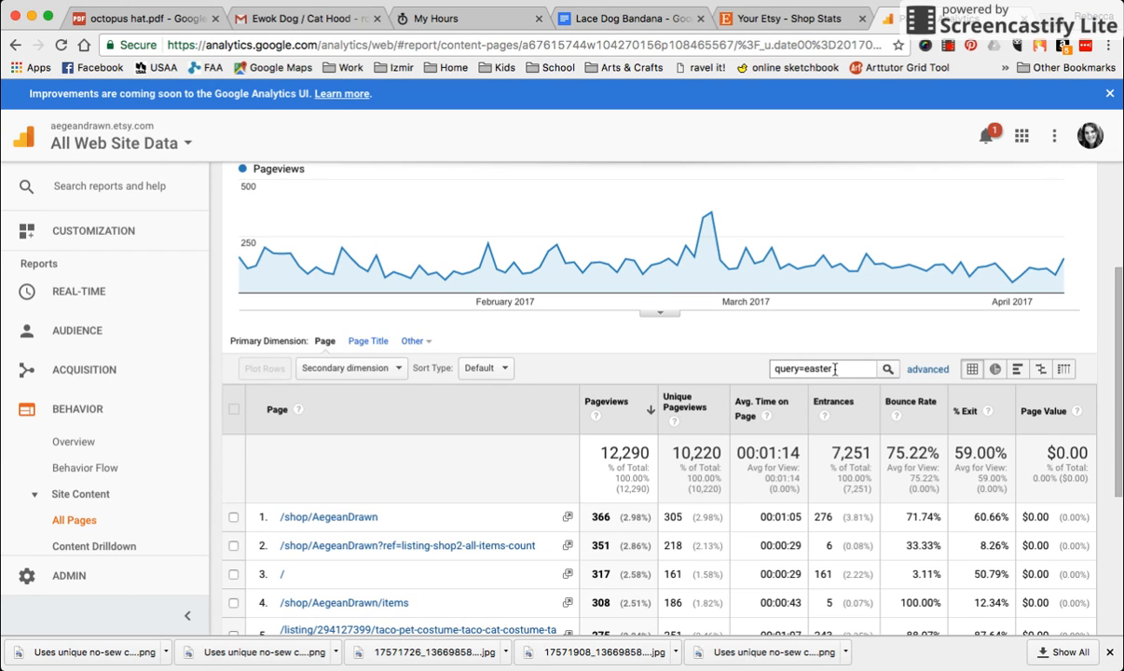
left_click_drag(835, 369, 769, 370)
left_click(837, 367)
key("Return")
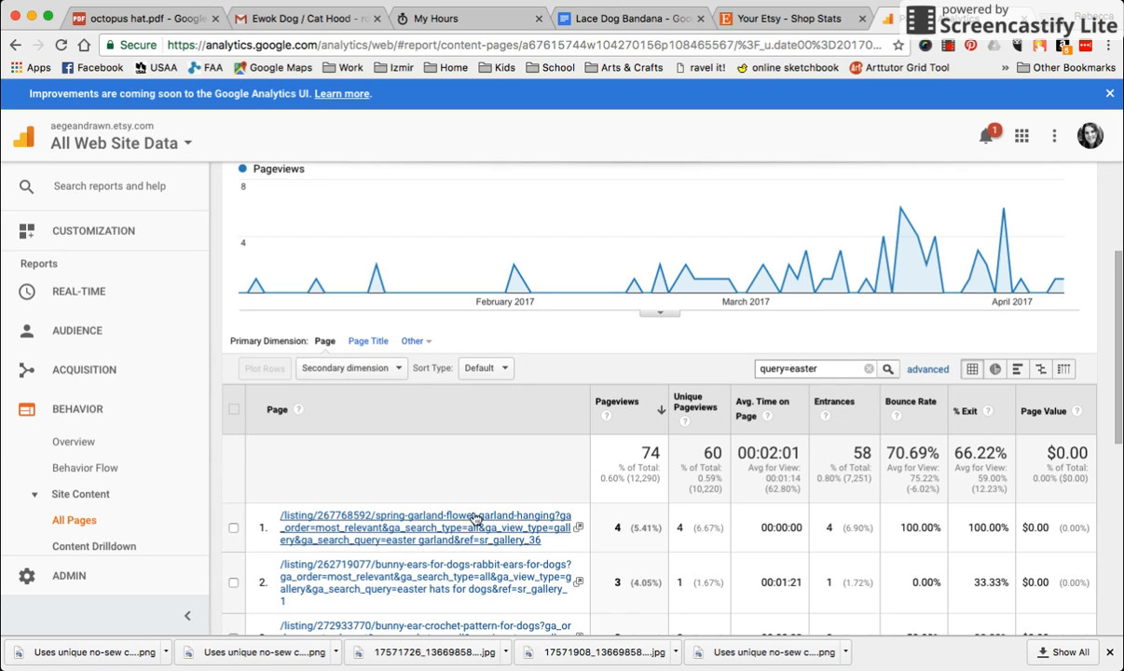
Examine the search queries in the Easter listing URLs and the daily pageviews chart
scroll(466, 482, "down", 2)
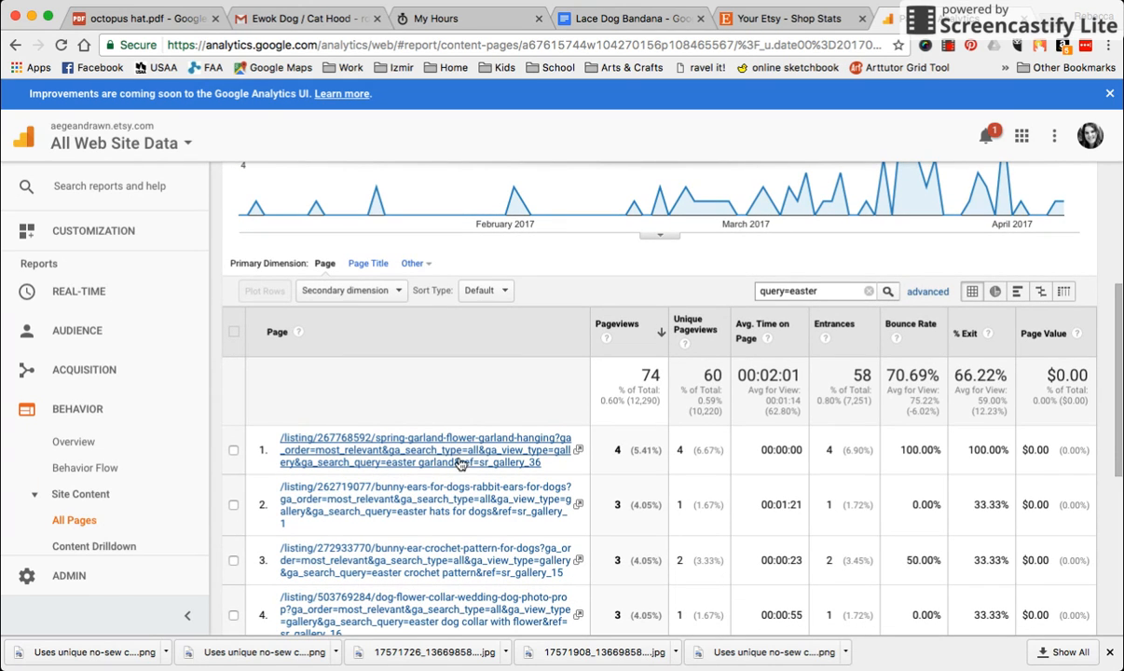
scroll(460, 464, "down", 1)
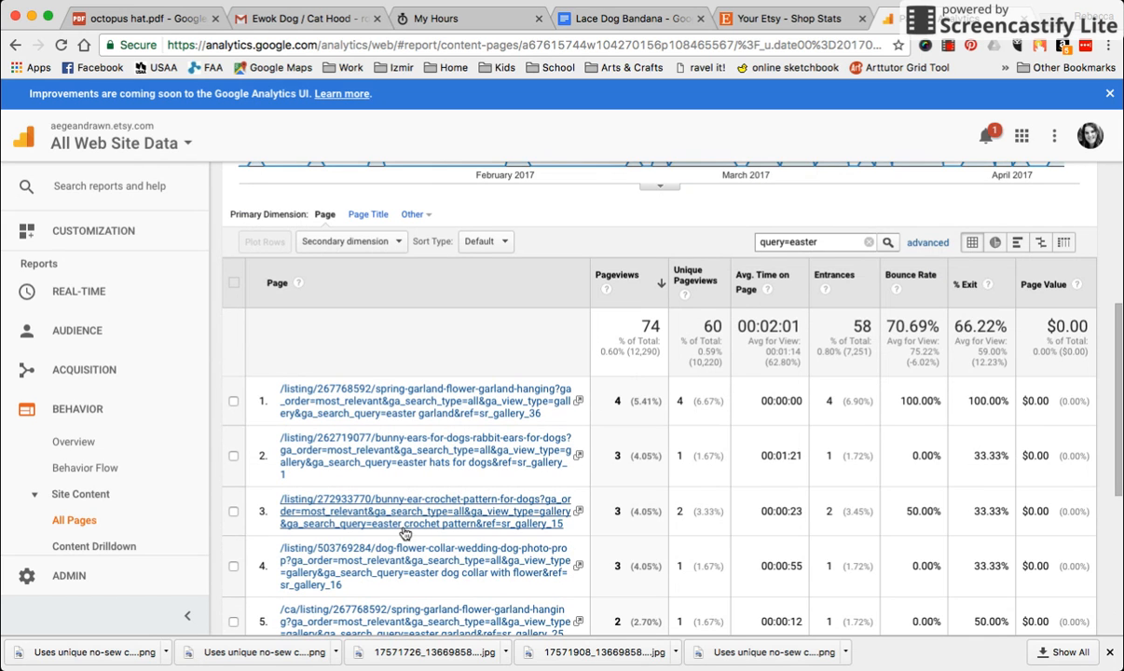
scroll(400, 528, "down", 8)
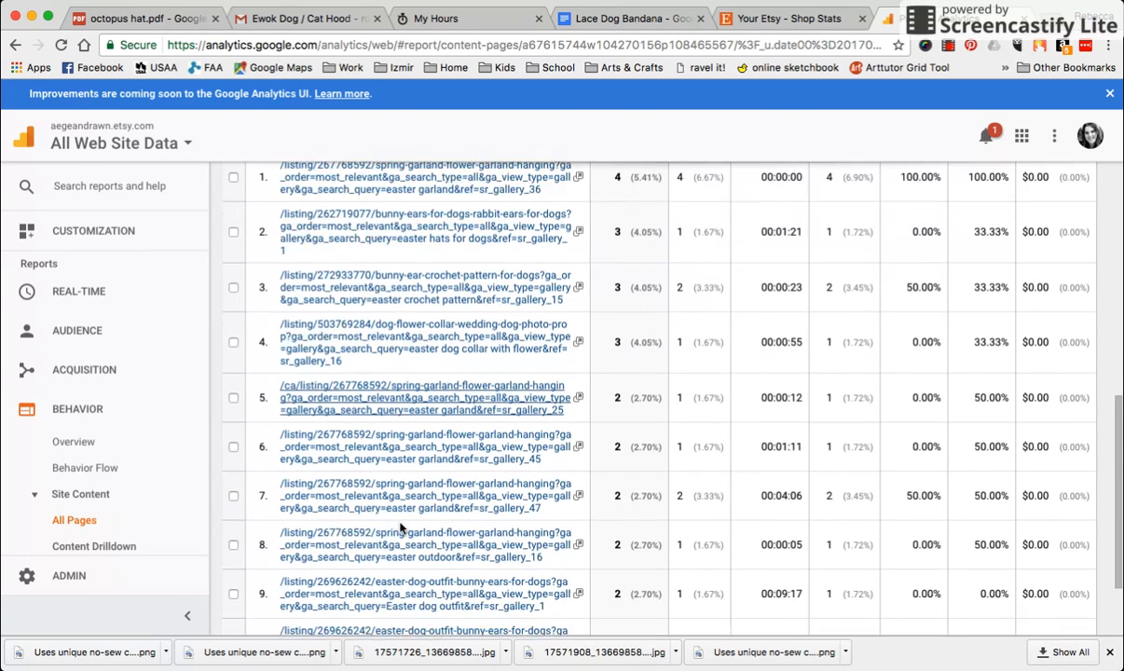
scroll(401, 528, "up", 9)
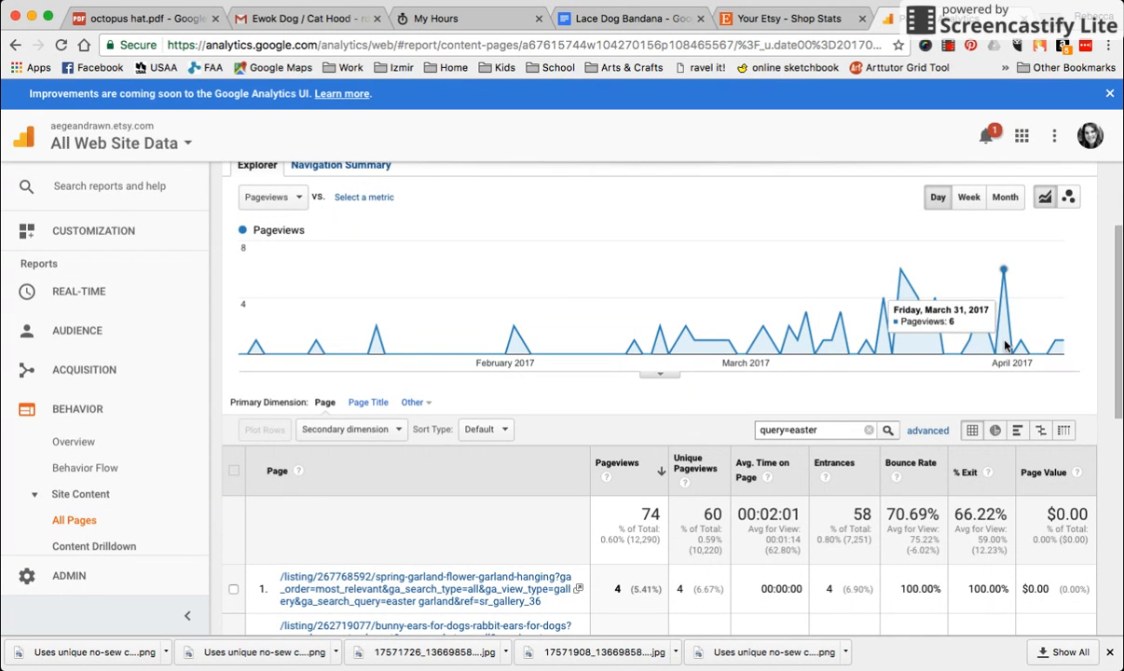
scroll(612, 376, "down", 2)
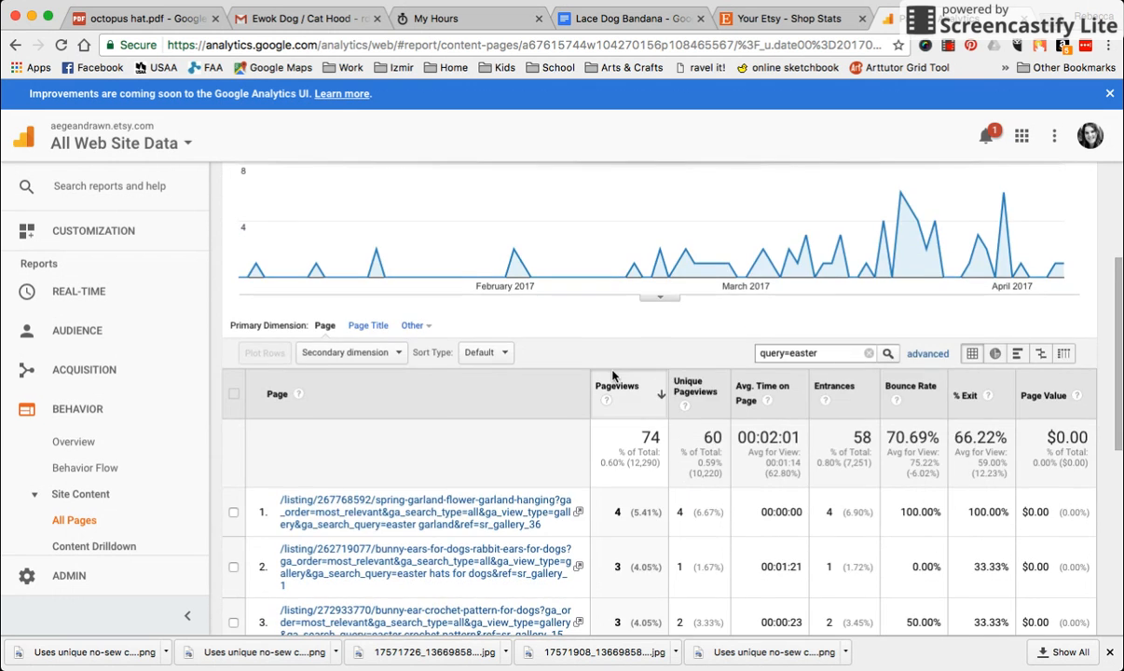
scroll(613, 375, "up", 5)
scroll(613, 376, "up", 1)
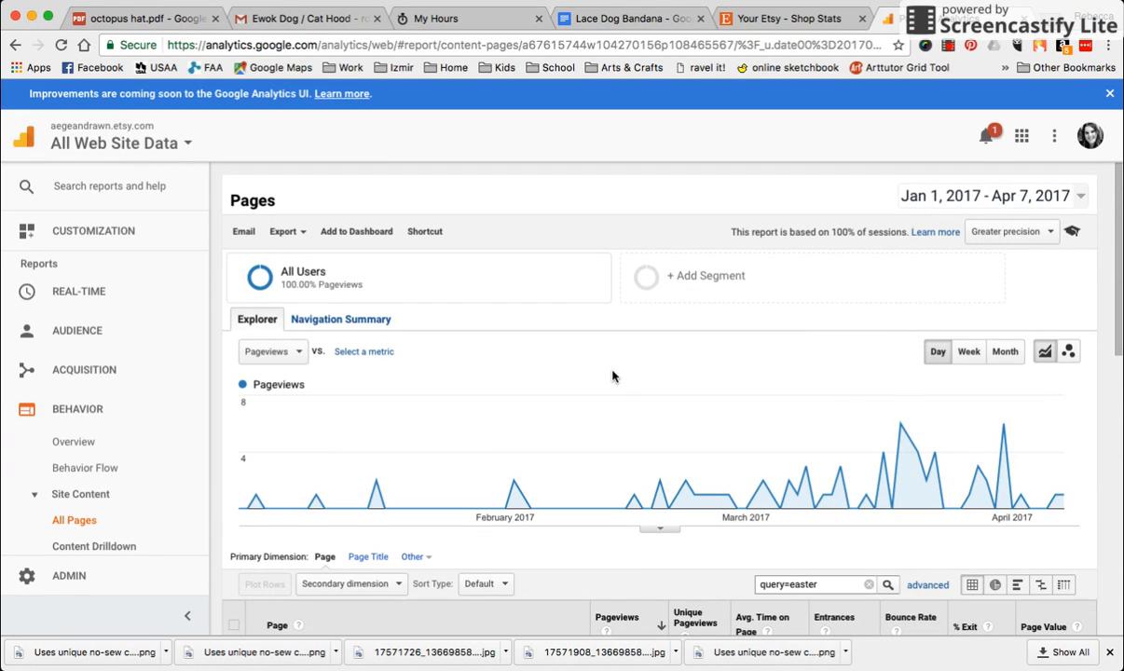
Change the Pages table filter to "query=wedding" and run it
scroll(786, 447, "down", 5)
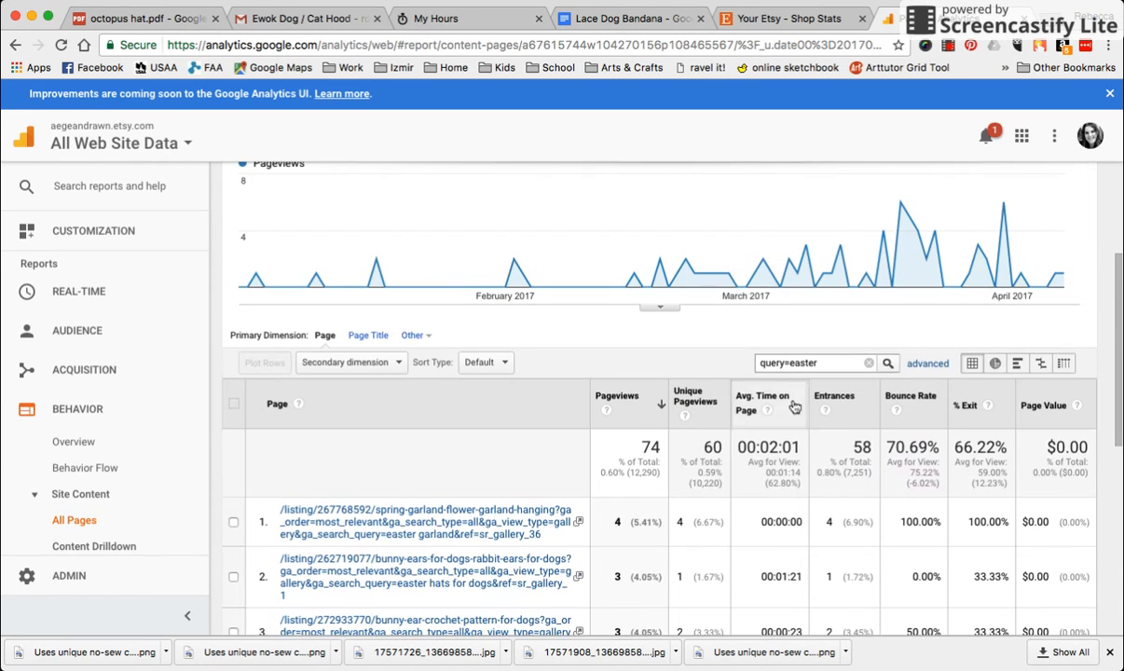
double_click(799, 363)
type("wi")
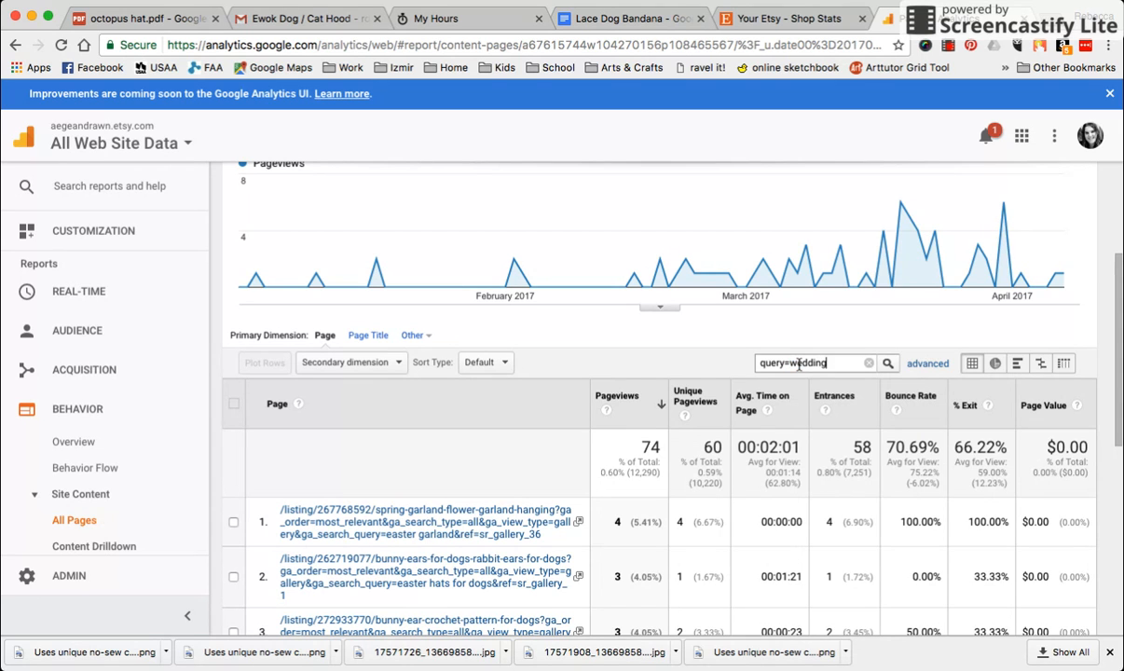
key("Return")
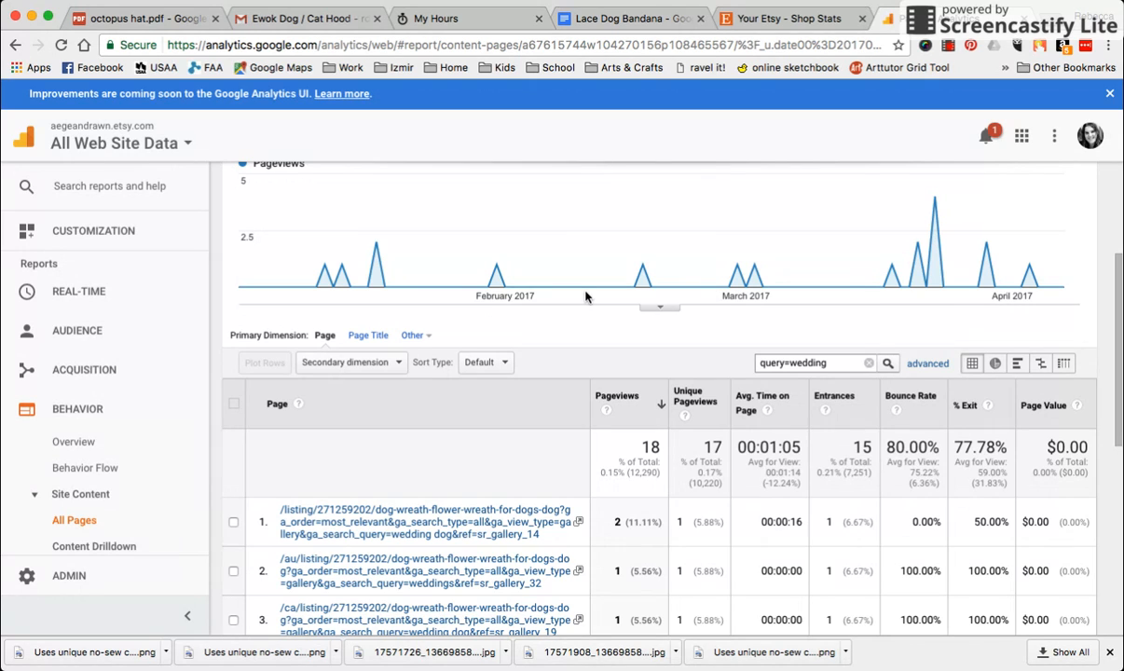
Examine the wedding search queries in the filtered listing URLs, their pageview figures and the daily pageviews chart
scroll(585, 295, "down", 2)
scroll(585, 297, "up", 2)
scroll(585, 296, "down", 4)
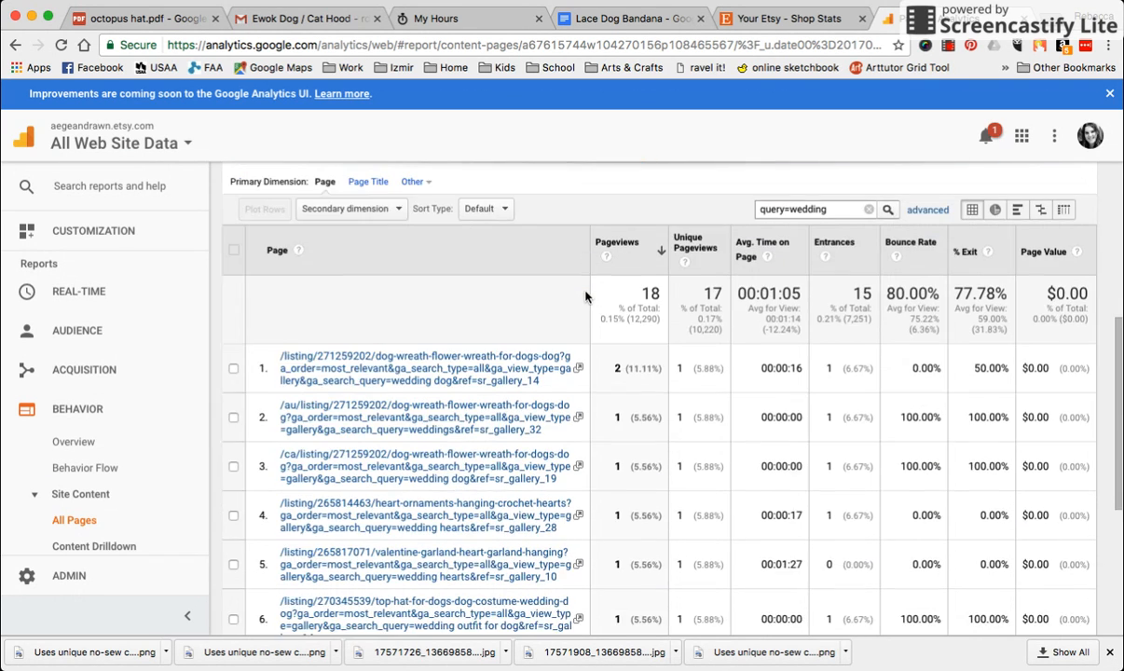
scroll(585, 296, "up", 4)
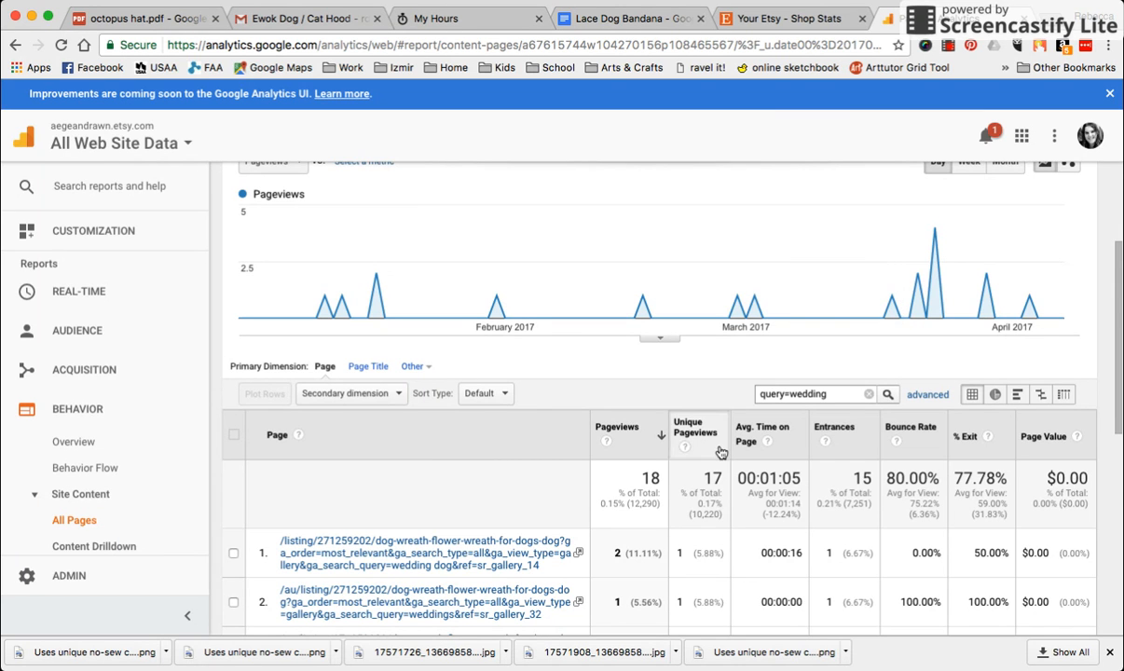
scroll(720, 449, "down", 3)
scroll(720, 452, "down", 6)
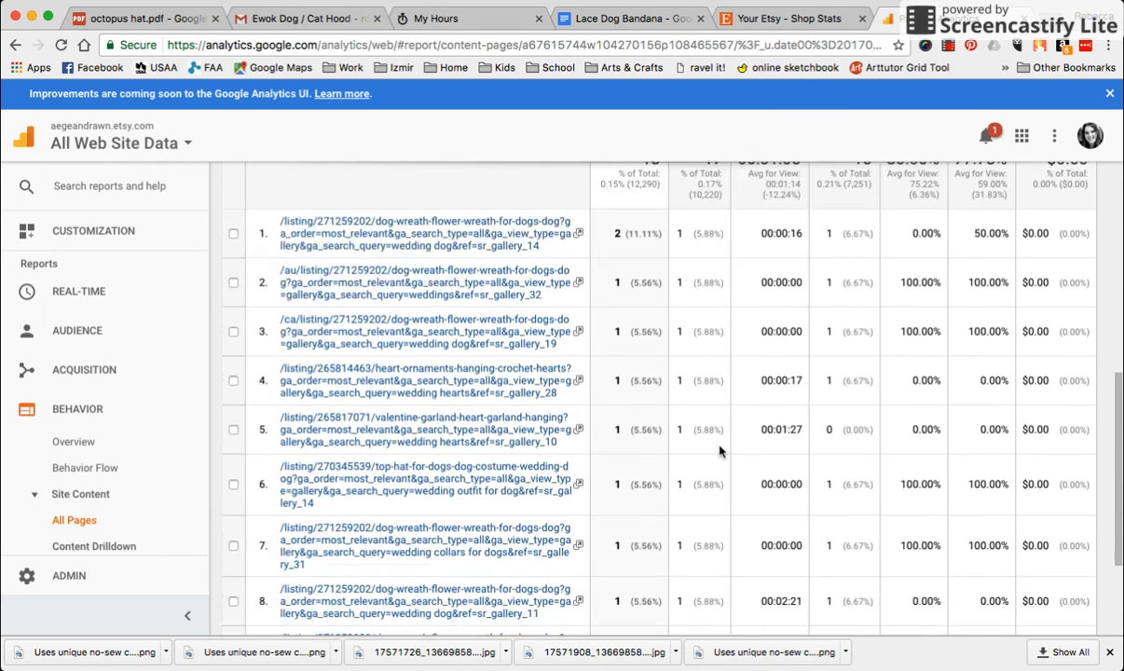
scroll(720, 452, "down", 1)
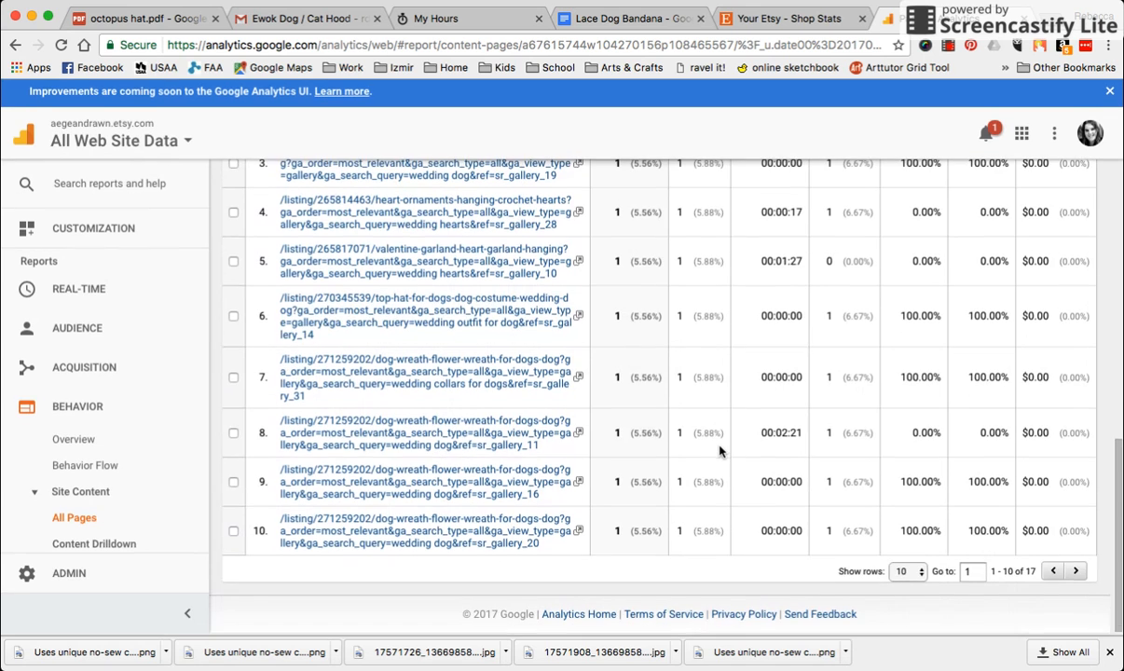
scroll(720, 449, "up", 6)
scroll(720, 450, "up", 4)
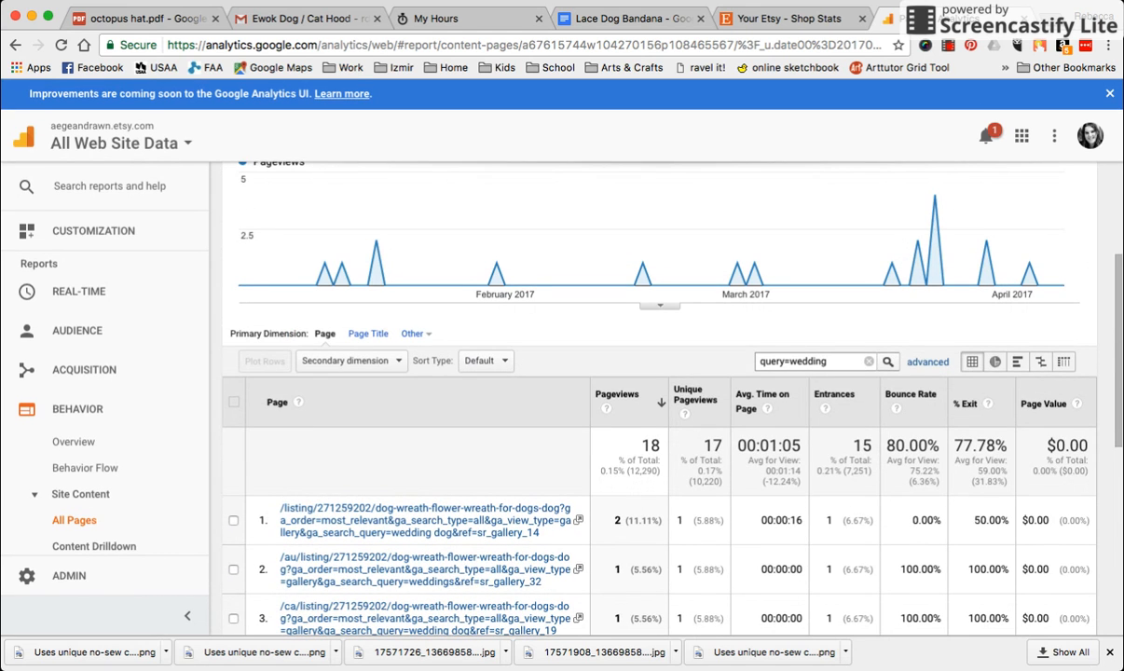
scroll(751, 361, "up", 5)
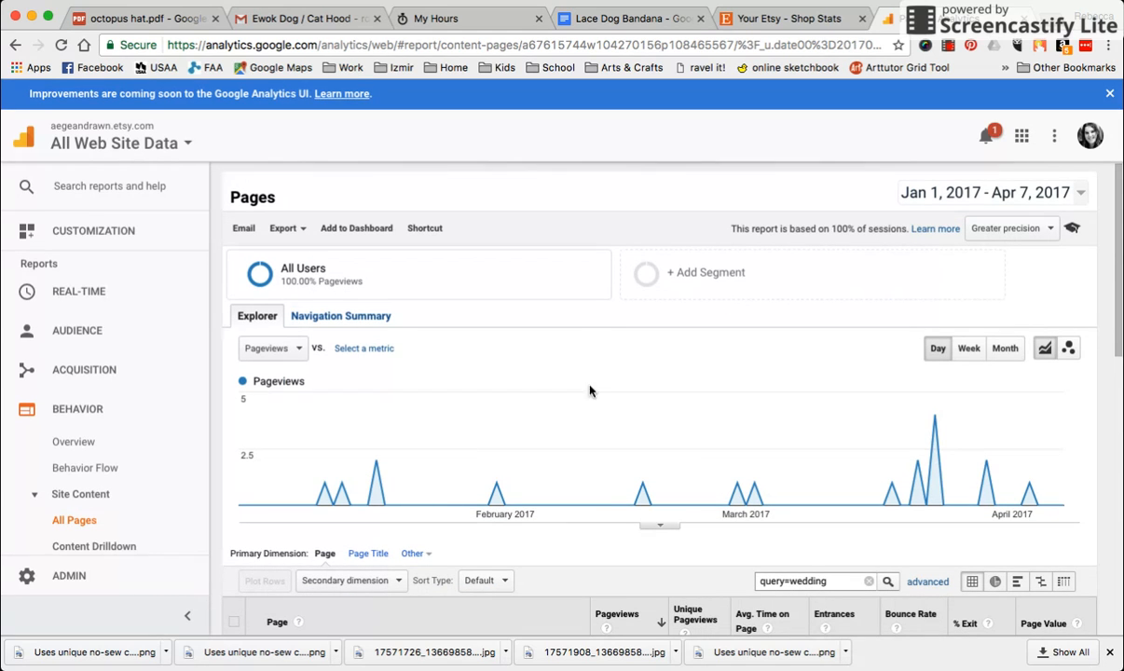